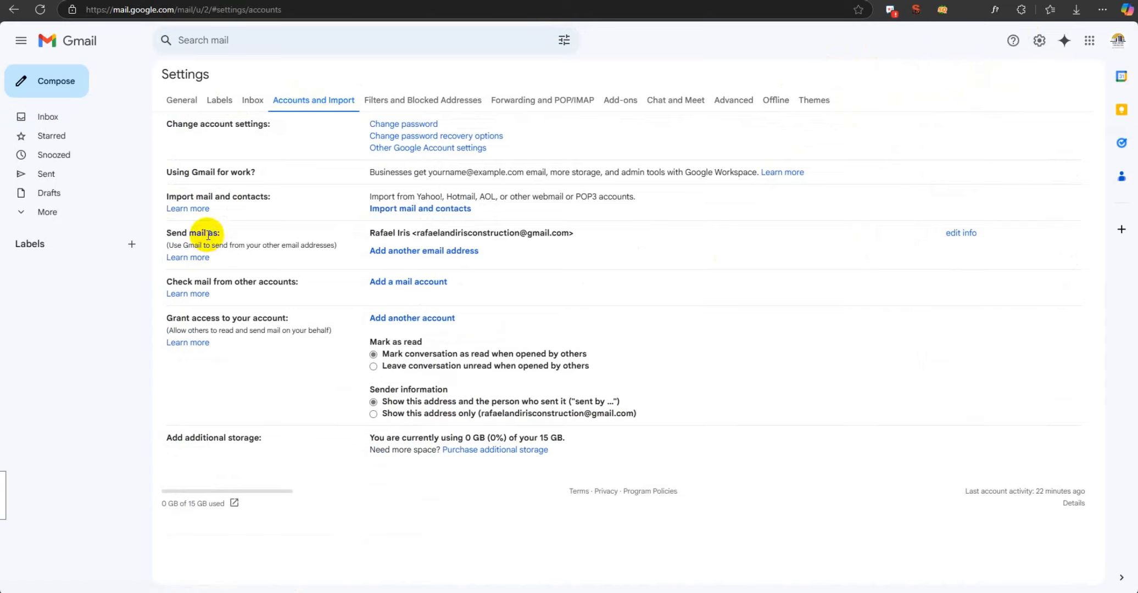
Start adding the custom-domain e-mail address as another Send mail as address, treated as an alias, and continue to its server settings.
{"action": "left_click", "coordinate": [423, 250]}
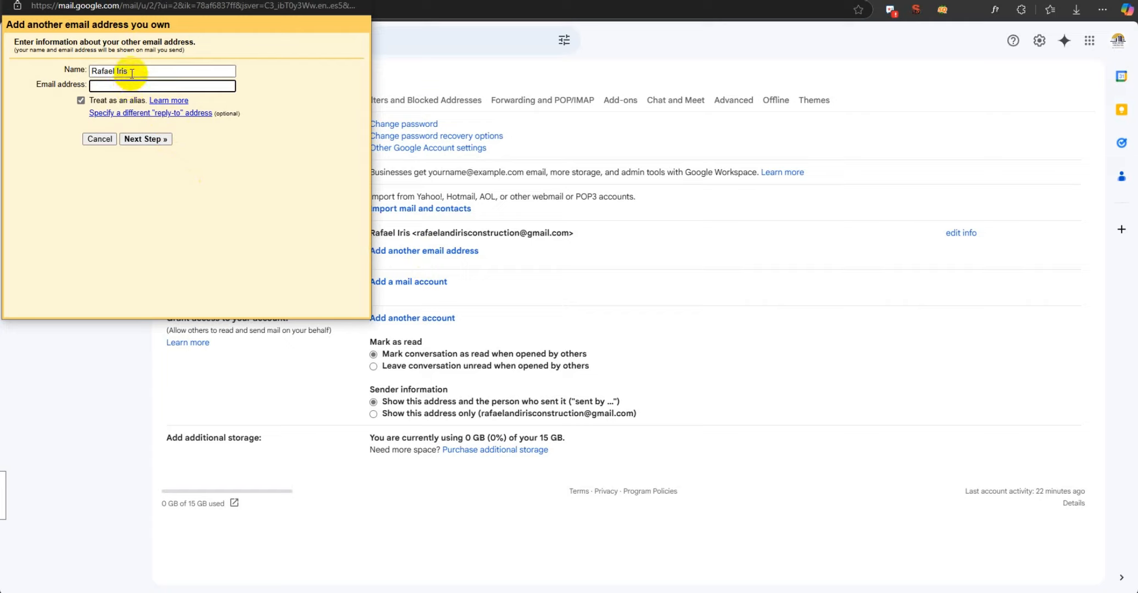
{"action": "left_click", "coordinate": [147, 87]}
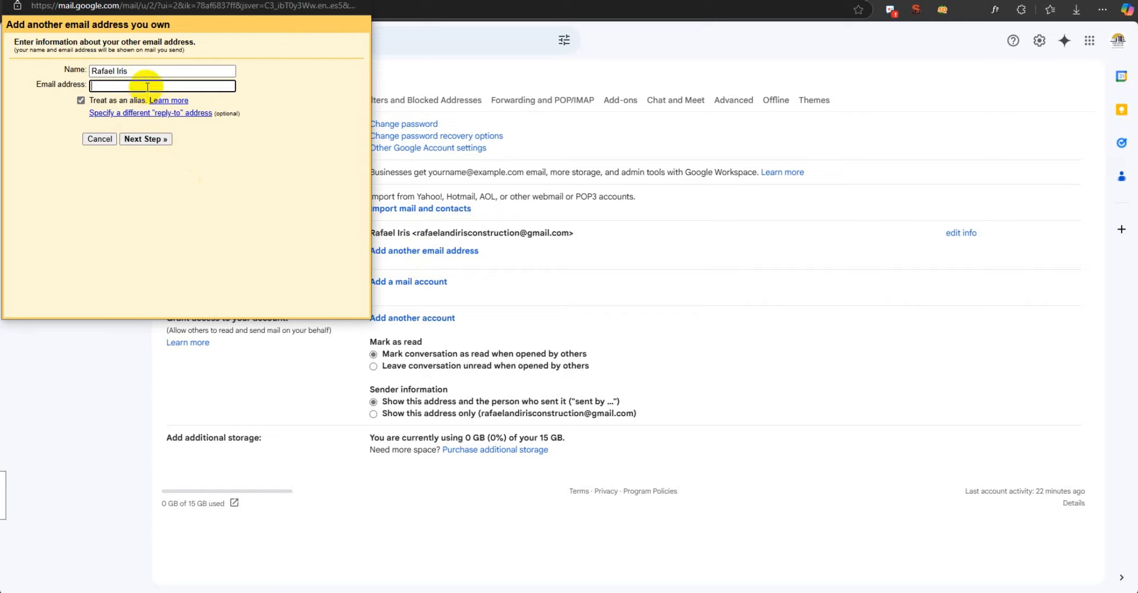
{"action": "key", "text": "ctrl+v"}
{"action": "left_click", "coordinate": [146, 139]}
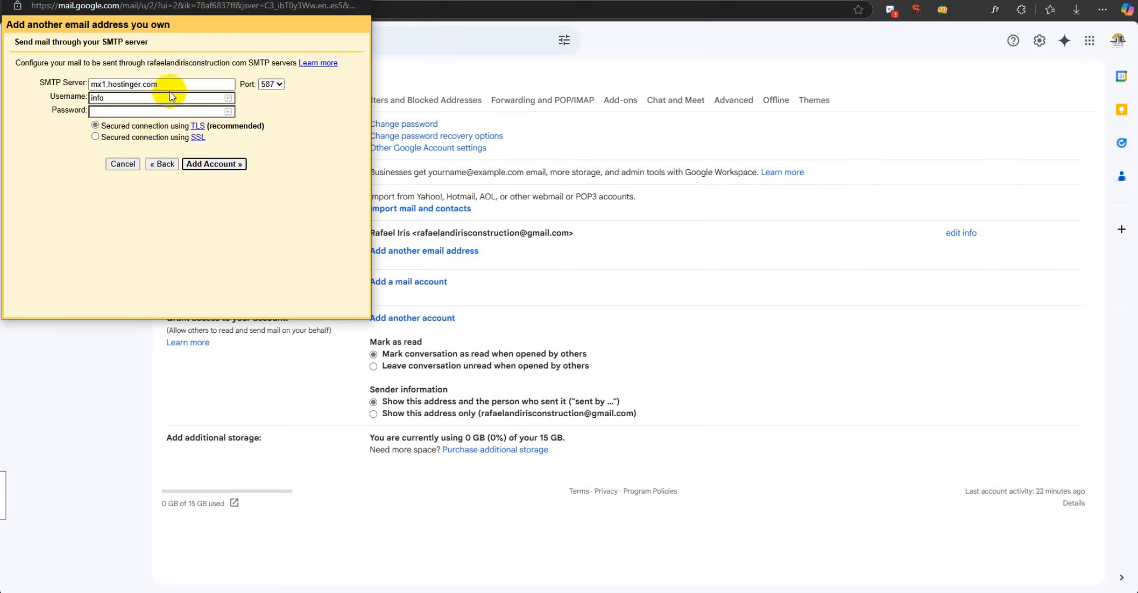
Configure SMTP server smtp.hostinger.com with the full custom-domain e-mail as username and the mailbox password, then add the account.
{"action": "double_click", "coordinate": [125, 99]}
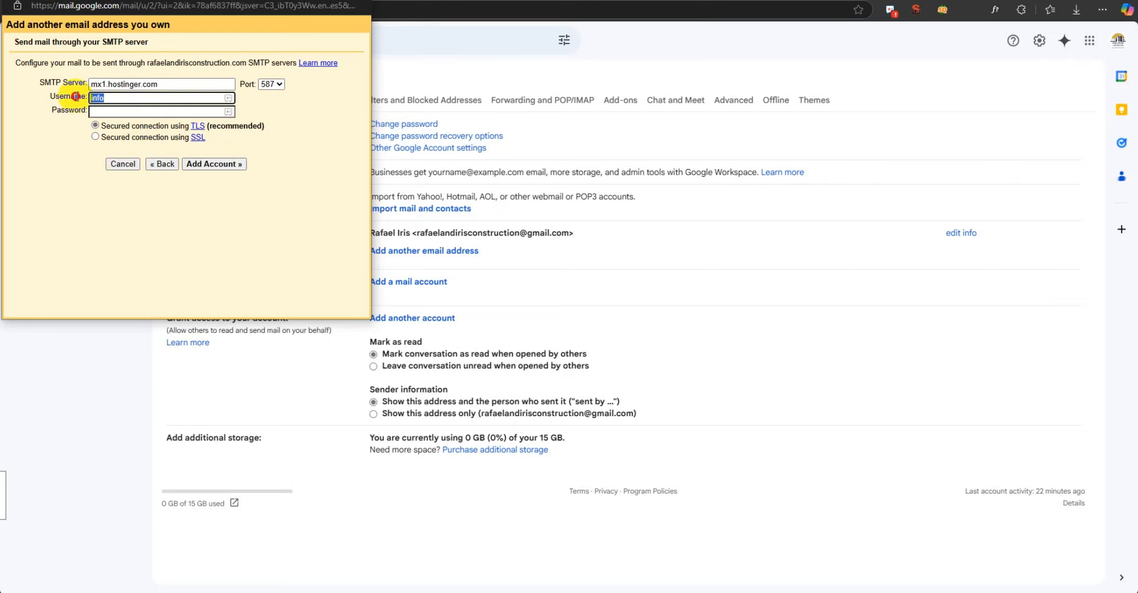
{"action": "key", "text": "Tab"}
{"action": "type", "text": "•••••••••"}
{"action": "triple_click", "coordinate": [104, 83]}
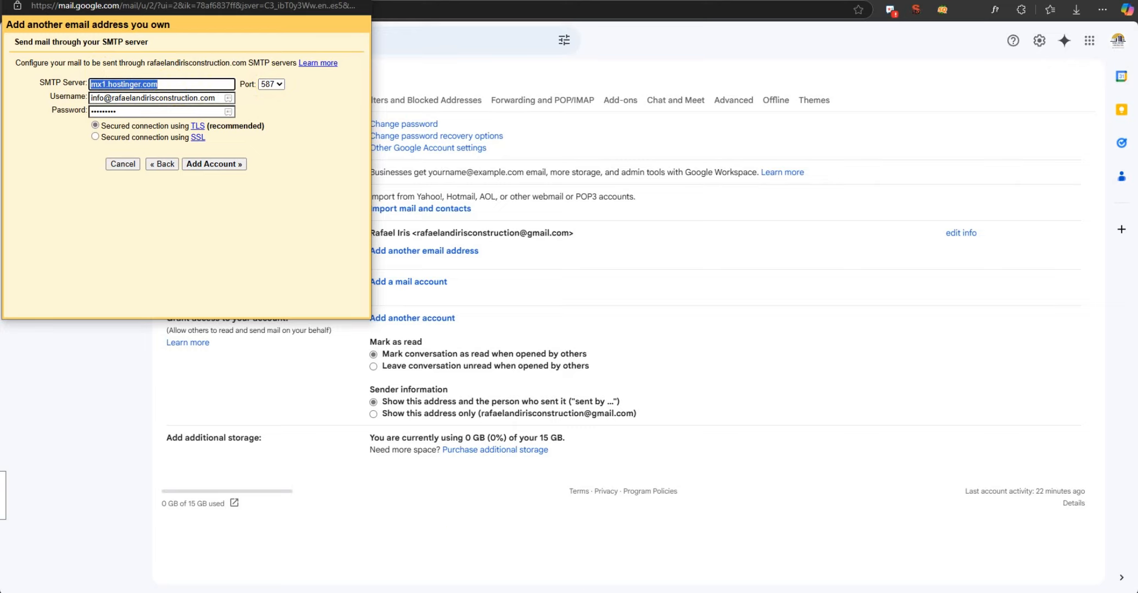
{"action": "type", "text": "smtp.hostinger.com"}
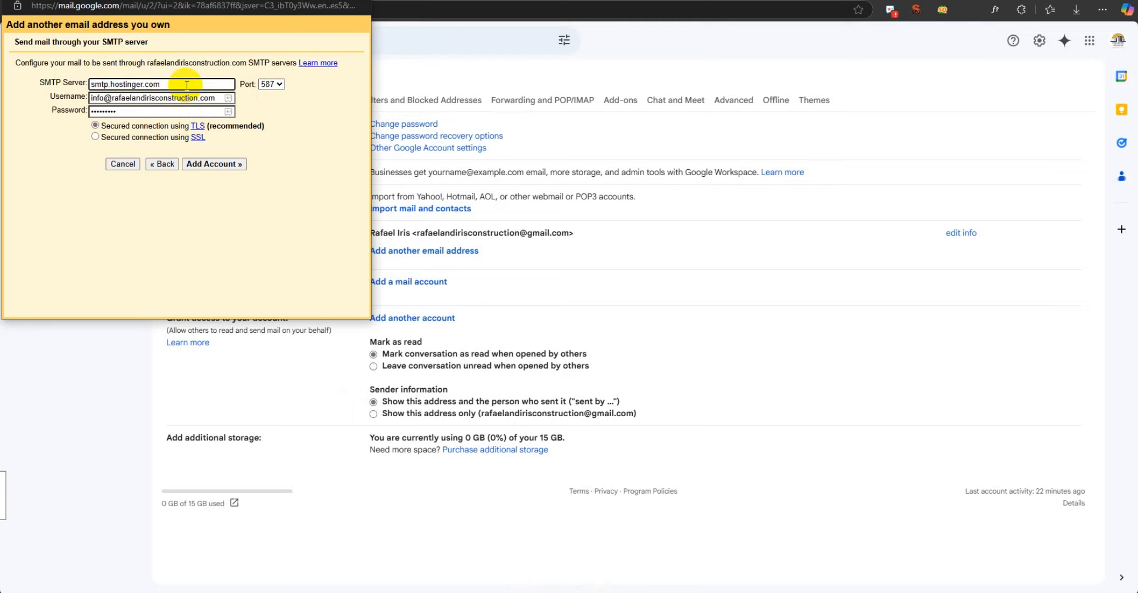
{"action": "left_click", "coordinate": [677, 592]}
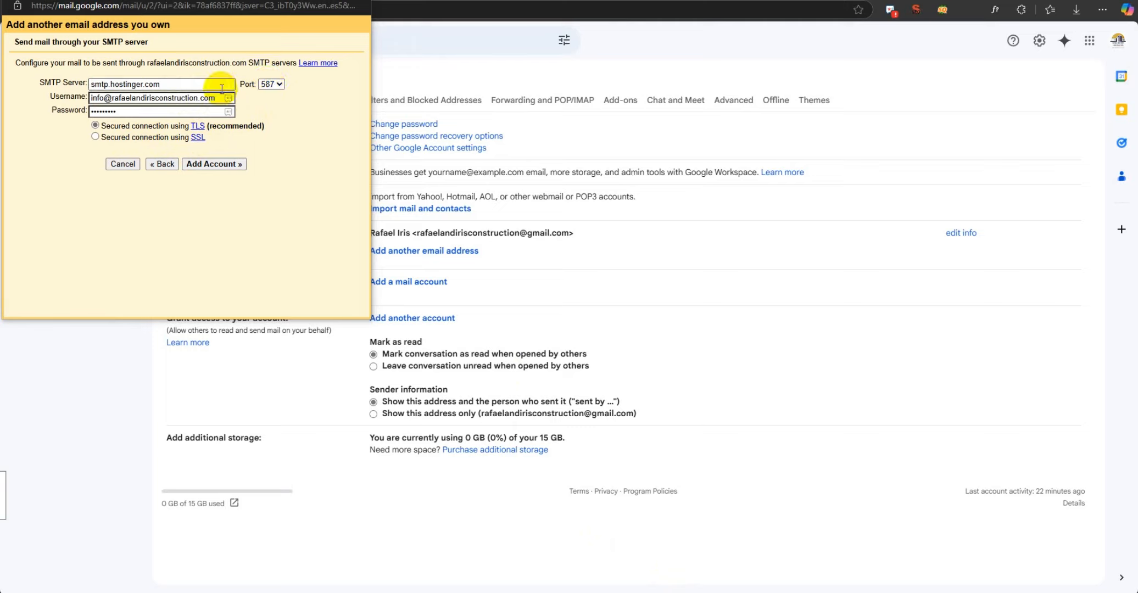
{"action": "left_click", "coordinate": [212, 165]}
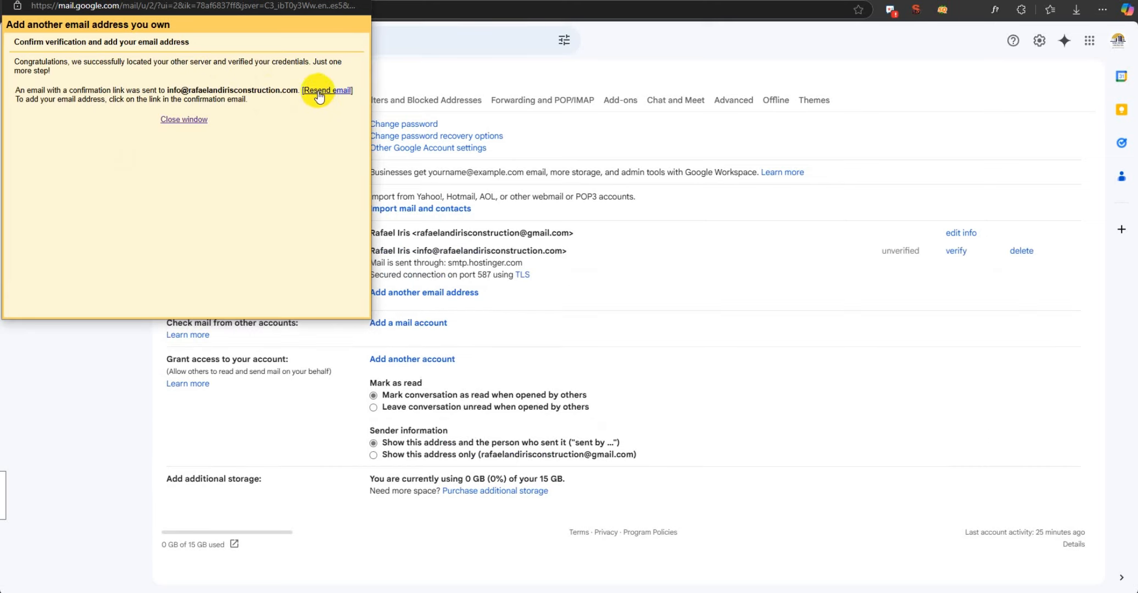
Switch to the Hostinger webmail, open the Gmail Confirmation message and follow its confirmation link.
{"action": "left_click", "coordinate": [933, 322]}
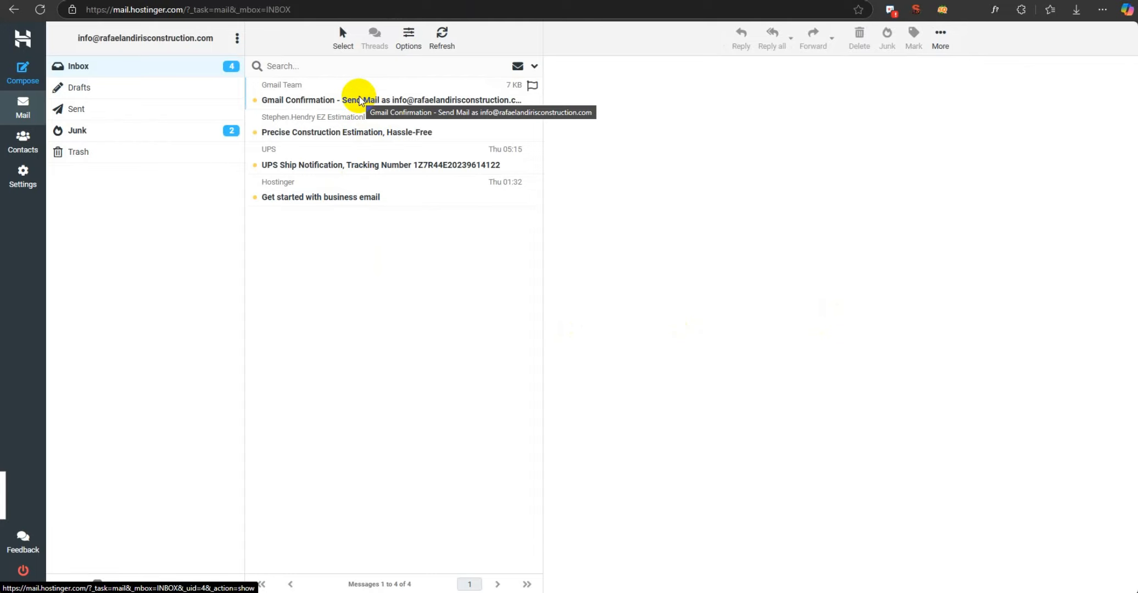
{"action": "left_click", "coordinate": [361, 104]}
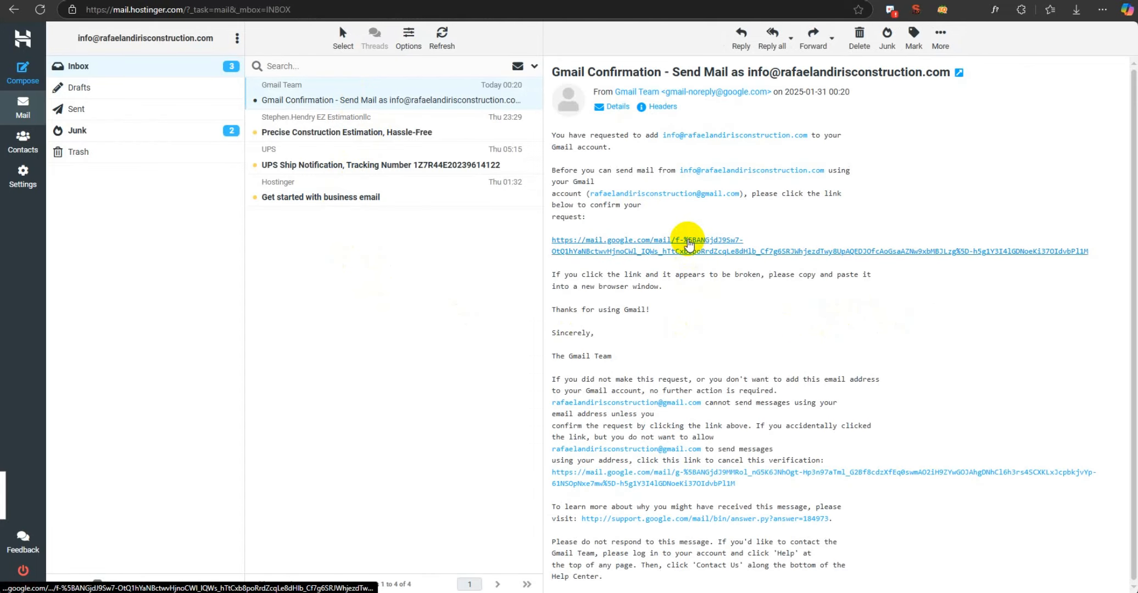
{"action": "left_click", "coordinate": [689, 245]}
{"action": "left_click", "coordinate": [314, 100]}
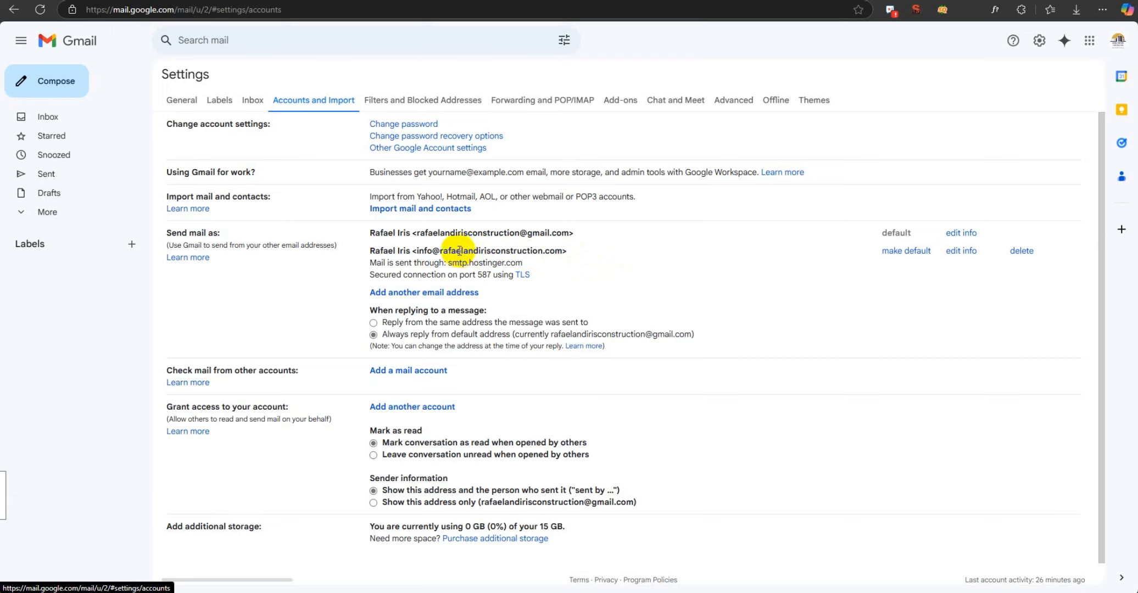
{"action": "left_click", "coordinate": [905, 251]}
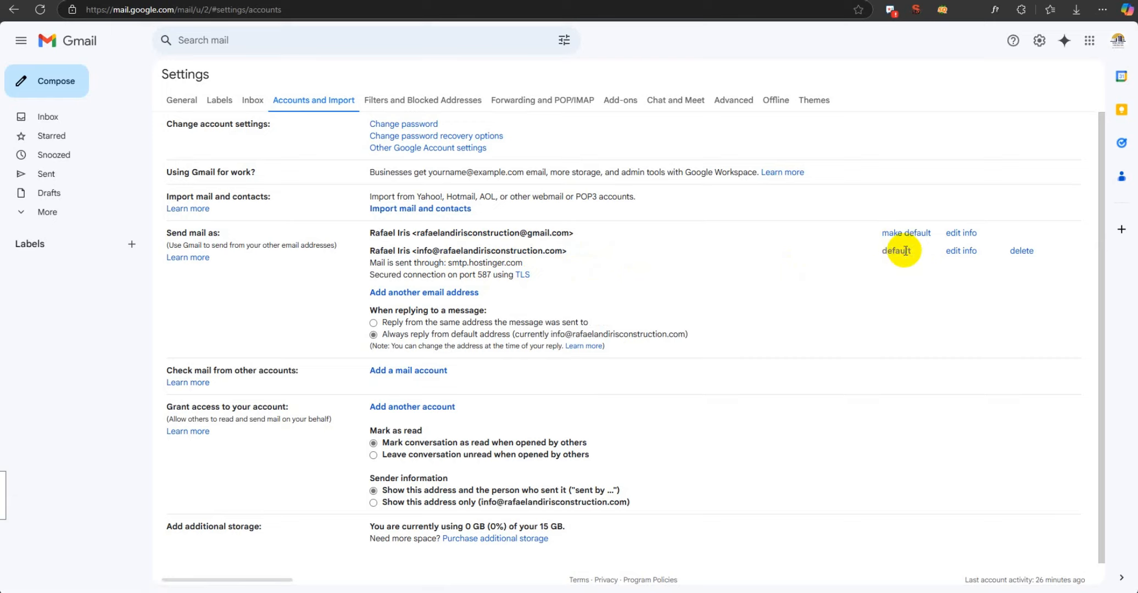
{"action": "left_click", "coordinate": [33, 88]}
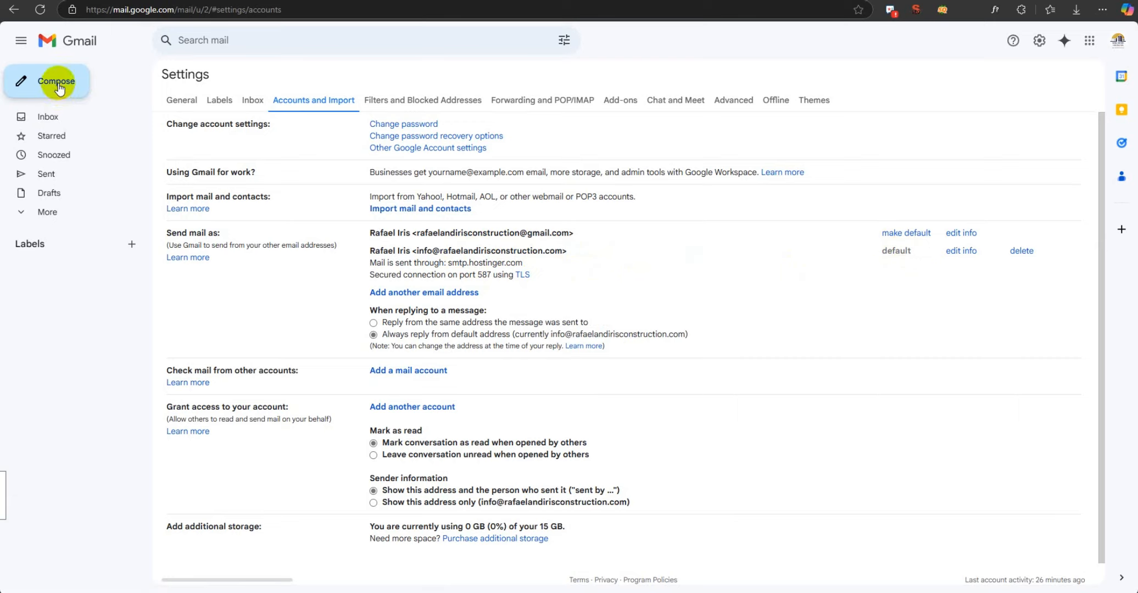
{"action": "left_click", "coordinate": [1085, 239]}
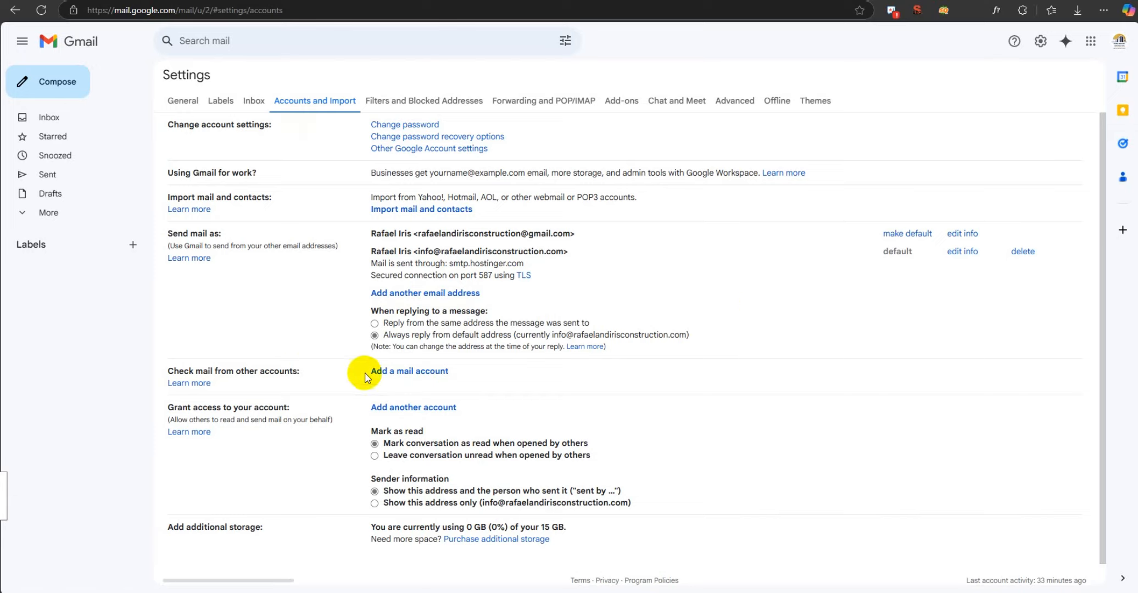
Start adding a mail account to check mail from, enter the custom-domain e-mail address, and continue to its mail settings.
{"action": "left_click", "coordinate": [398, 374]}
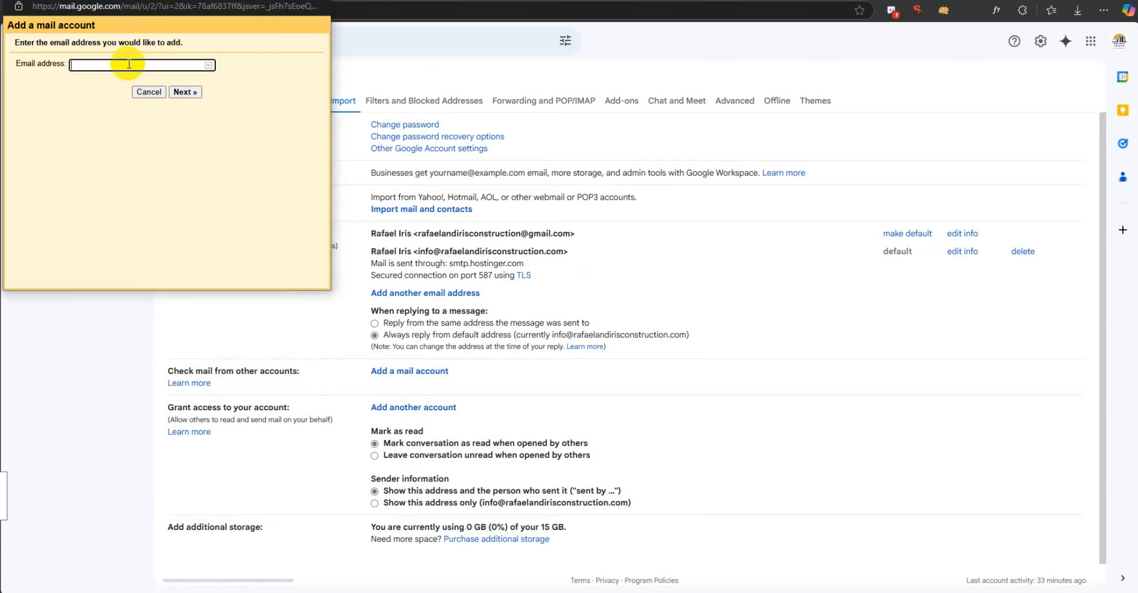
{"action": "key", "text": "ctrl+v"}
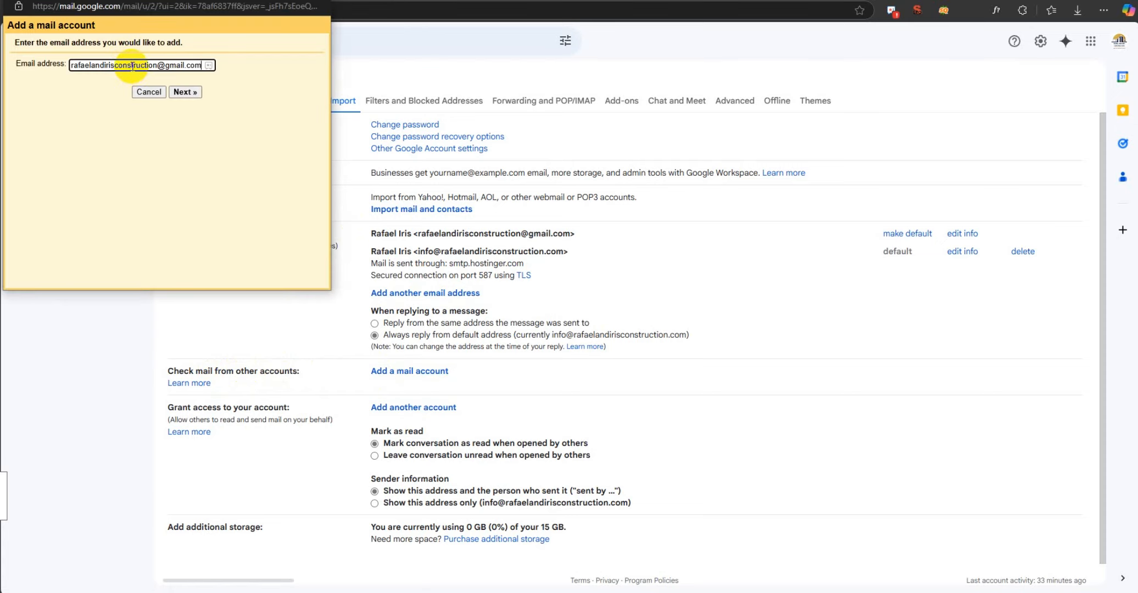
{"action": "triple_click", "coordinate": [139, 65]}
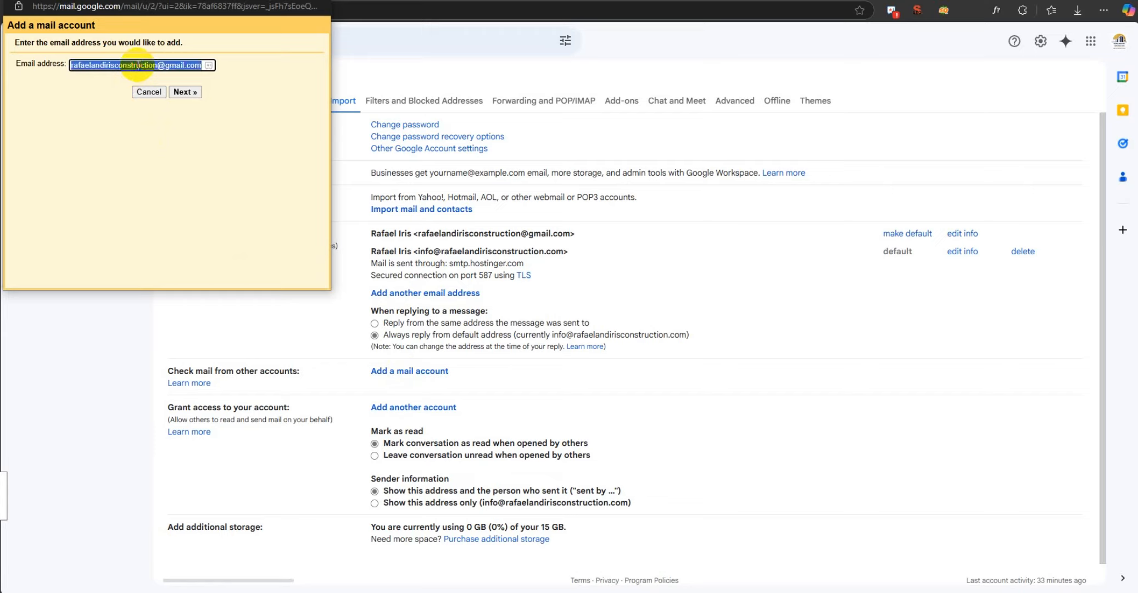
{"action": "key", "text": "BackSpace"}
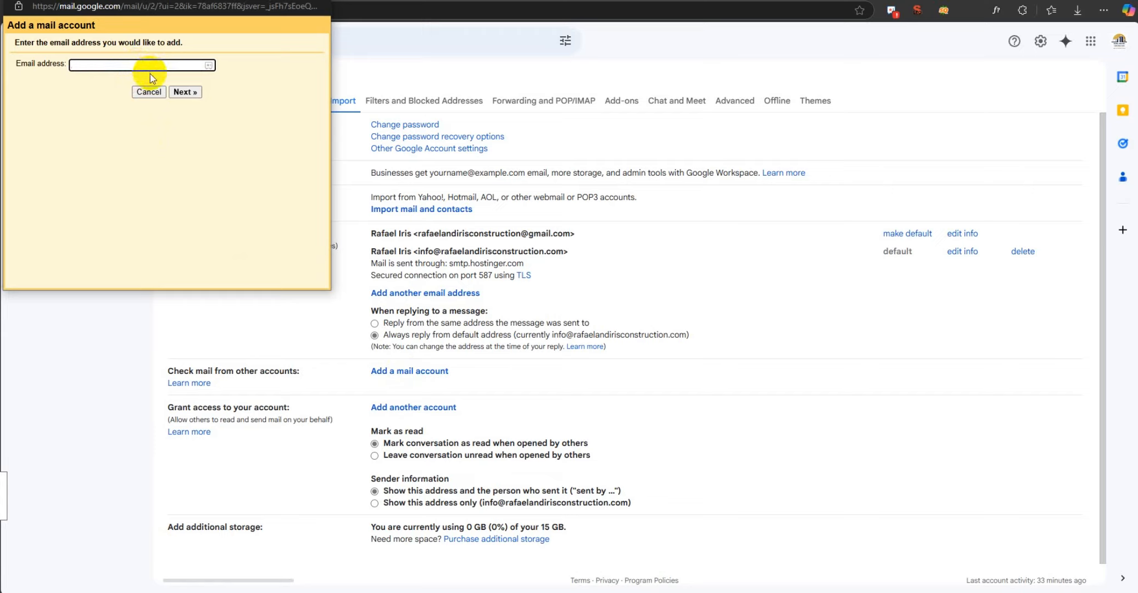
{"action": "type", "text": "info"}
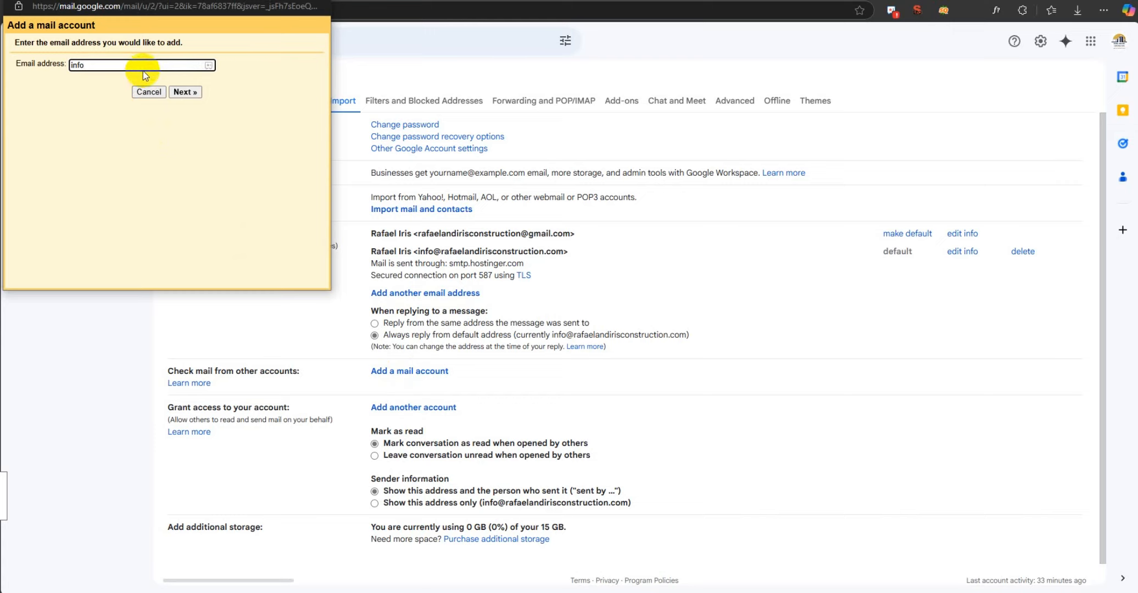
{"action": "left_click", "coordinate": [105, 100]}
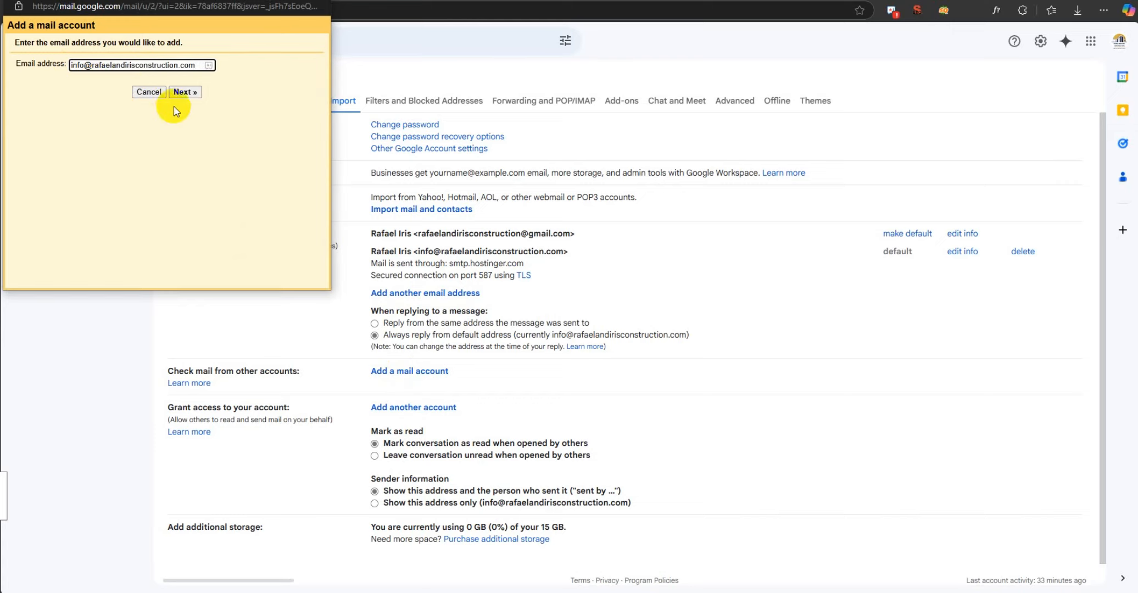
{"action": "left_click", "coordinate": [186, 92]}
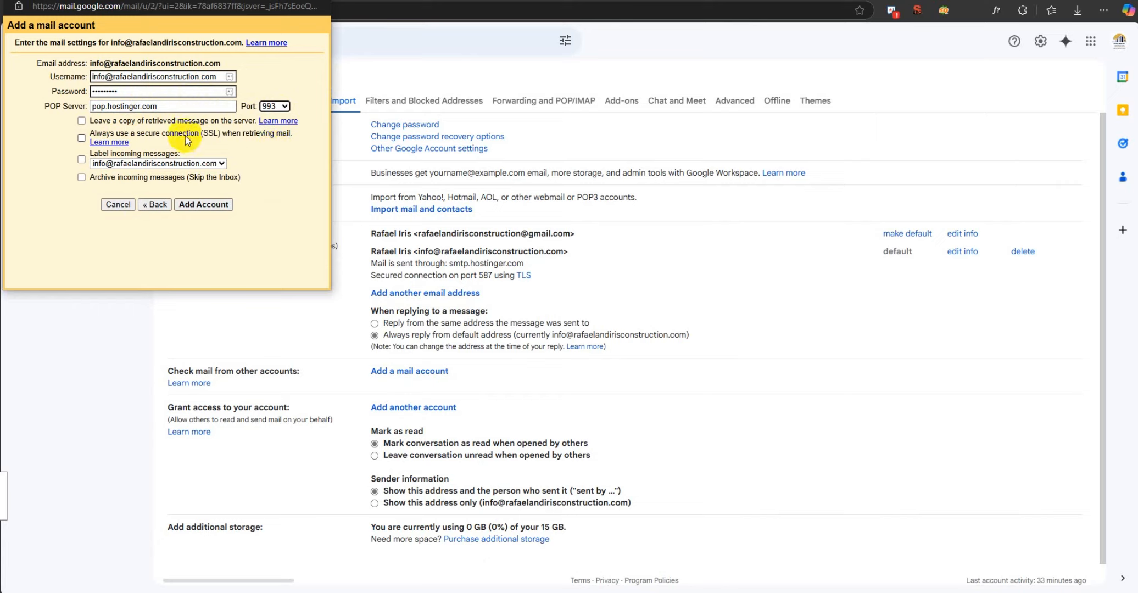
Enable leaving a copy of retrieved messages on the server and always using SSL, then try to add the account.
{"action": "left_click", "coordinate": [81, 120]}
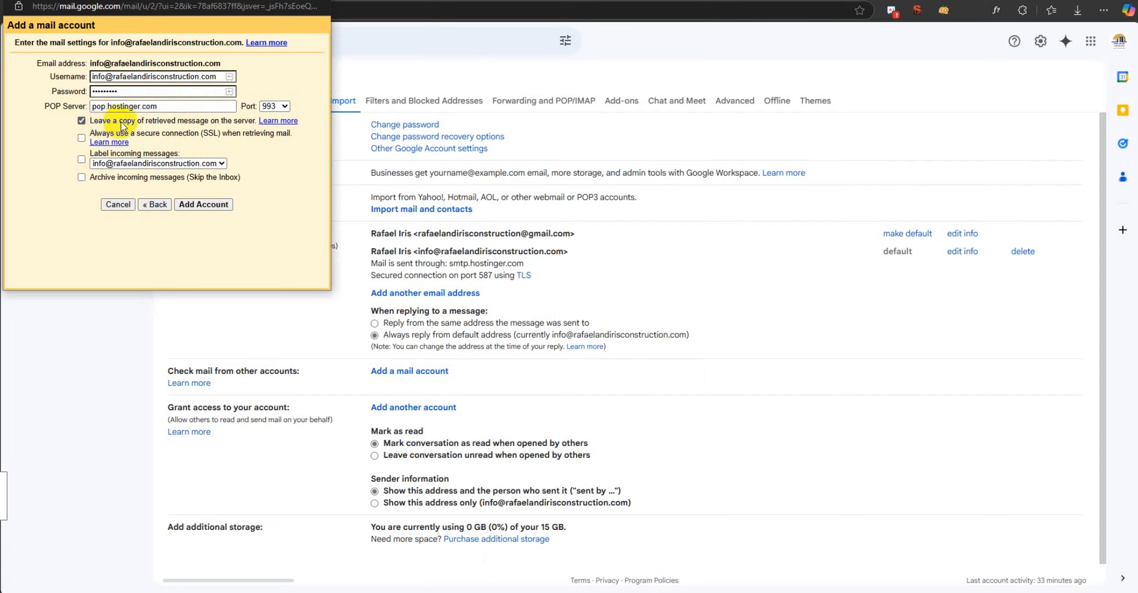
{"action": "left_click", "coordinate": [82, 138]}
{"action": "left_click", "coordinate": [204, 204]}
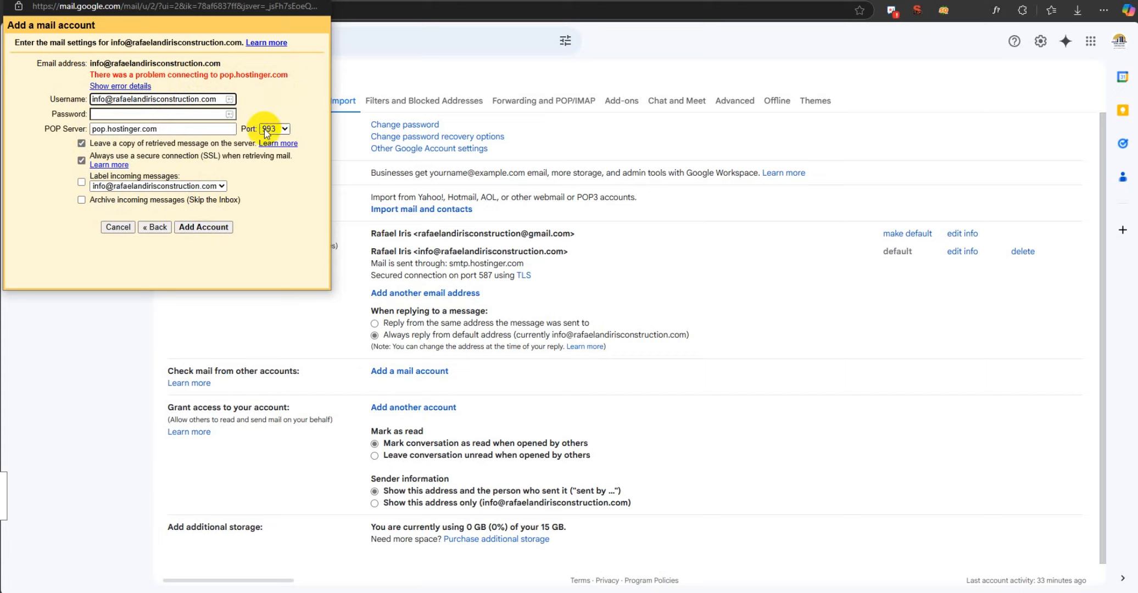
Set the POP port to 110, enable labelling and archiving of incoming messages, and submit the account again.
{"action": "left_click", "coordinate": [283, 129]}
{"action": "left_click", "coordinate": [275, 145]}
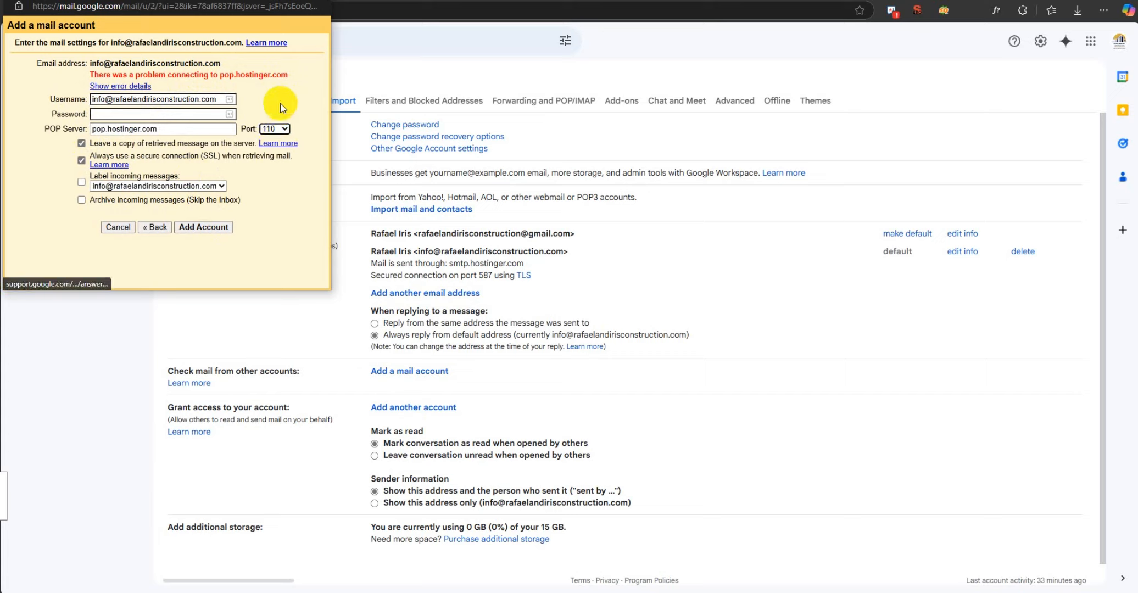
{"action": "left_click", "coordinate": [140, 116]}
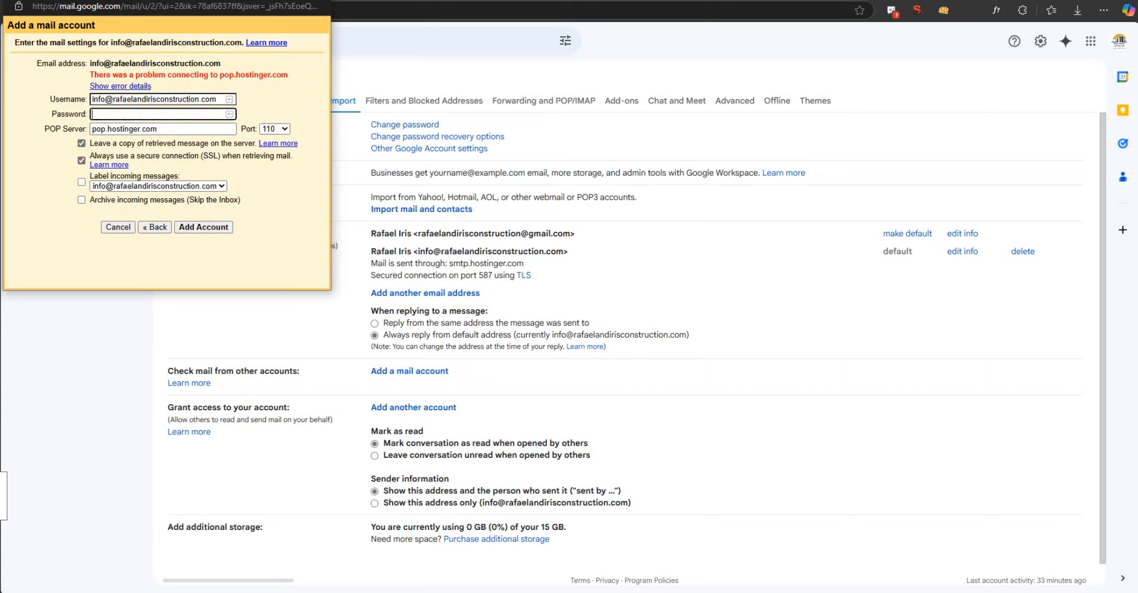
{"action": "left_click", "coordinate": [82, 182]}
{"action": "left_click", "coordinate": [81, 200]}
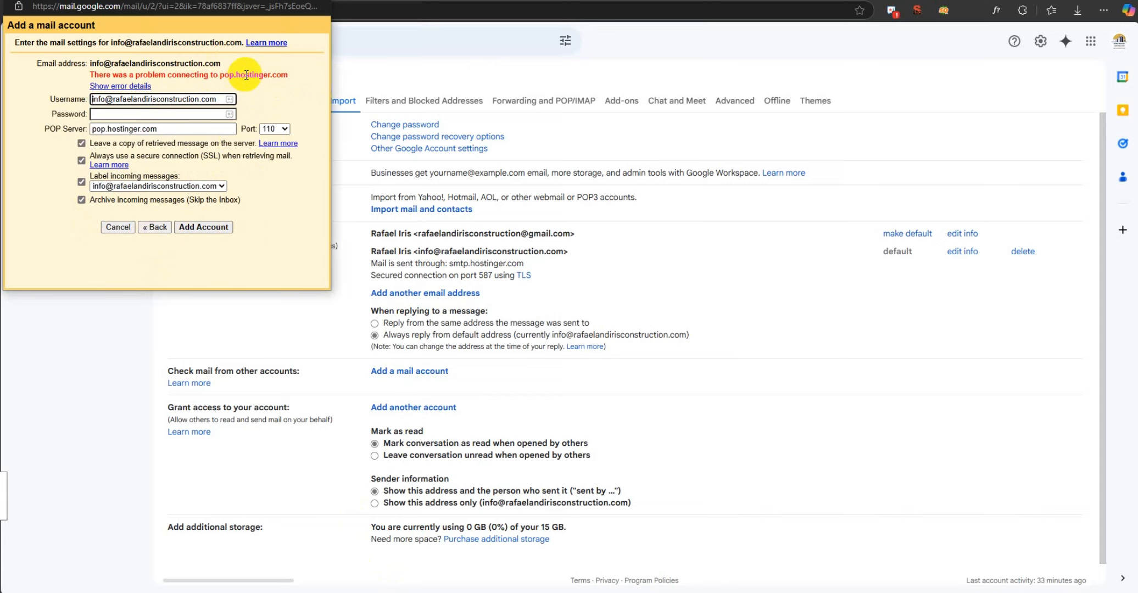
{"action": "left_click", "coordinate": [204, 228]}
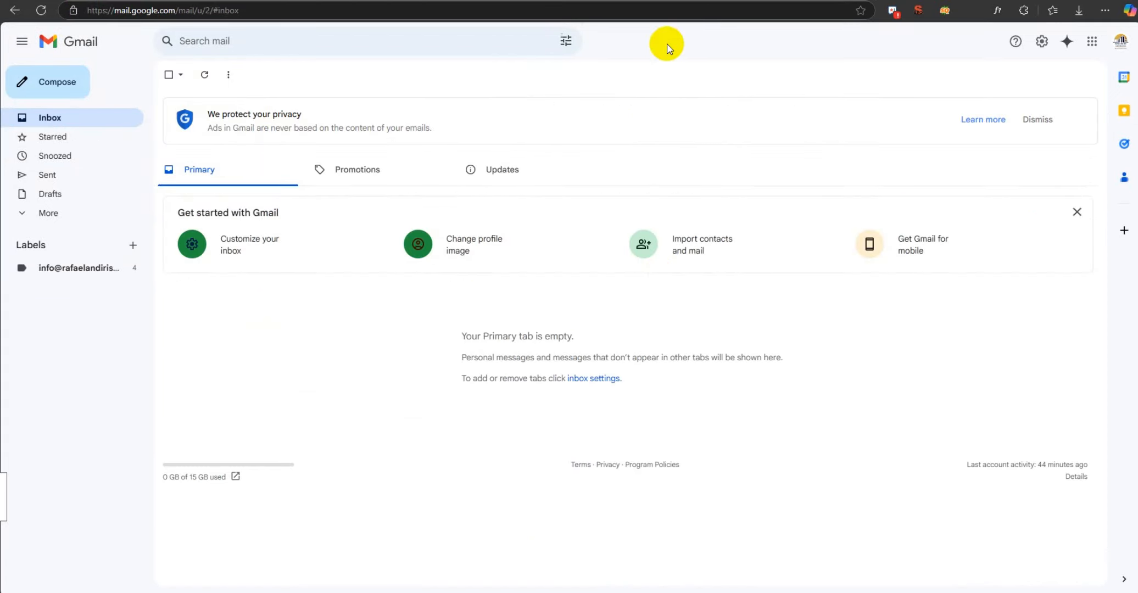
Check the sent mail and the messages filed under the custom-domain account's label.
{"action": "left_click", "coordinate": [59, 175]}
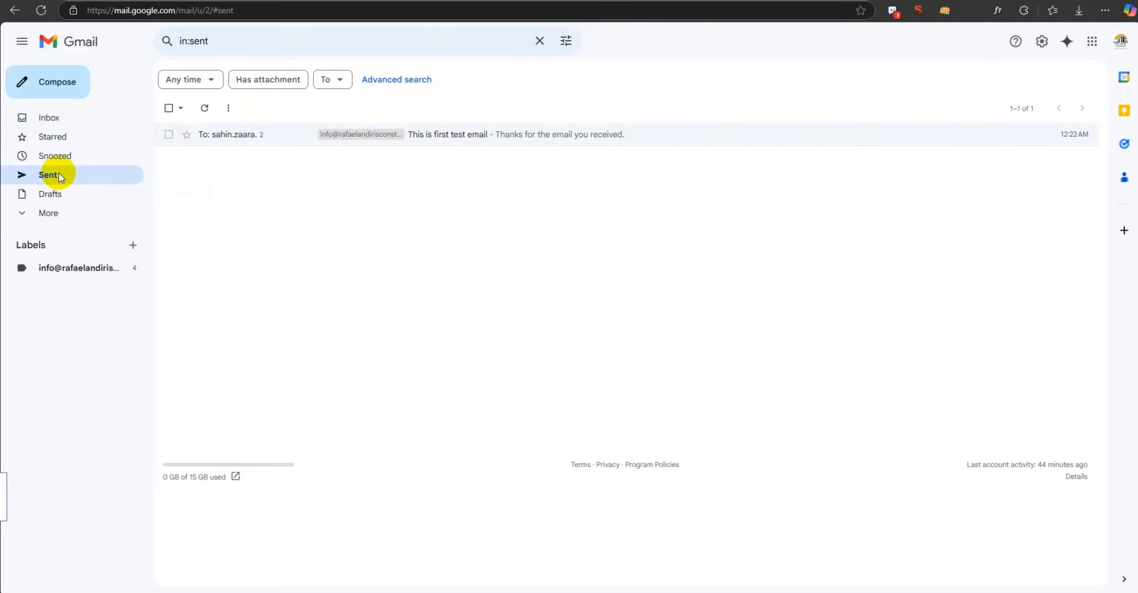
{"action": "left_click", "coordinate": [72, 270]}
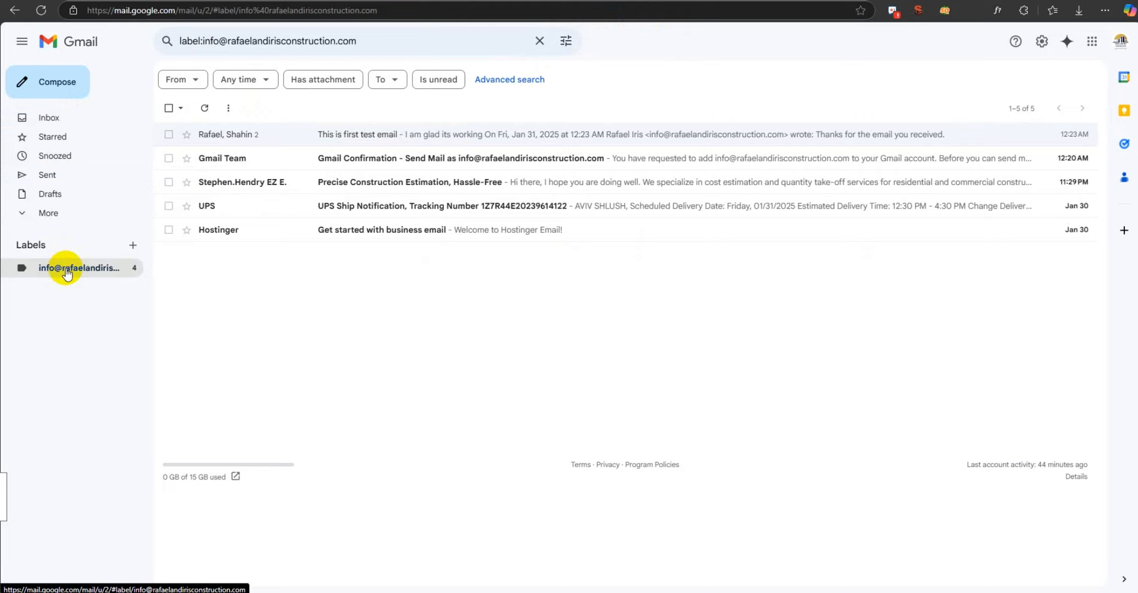